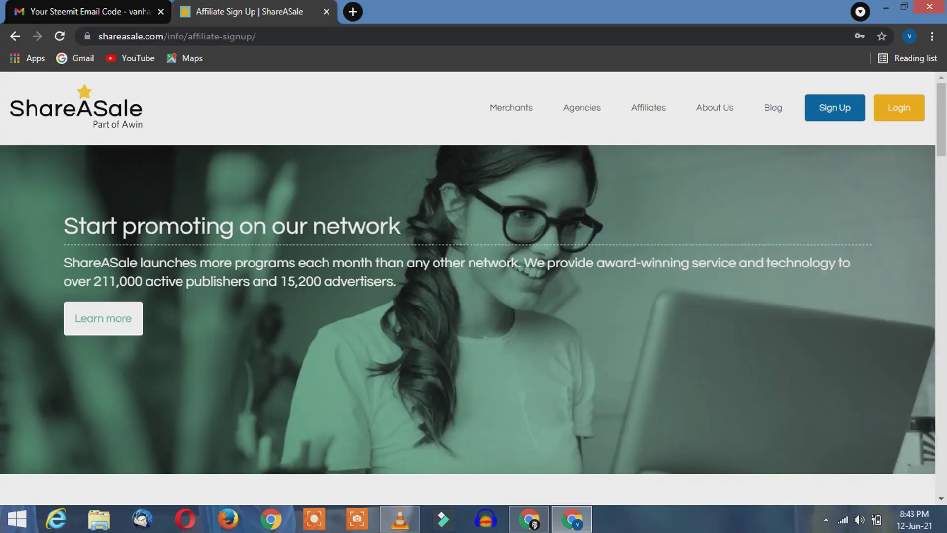
# Step: Autofill the affiliate sign-up login details, change the taken username to an unused one, and submit
pyautogui.moveTo(834, 107)
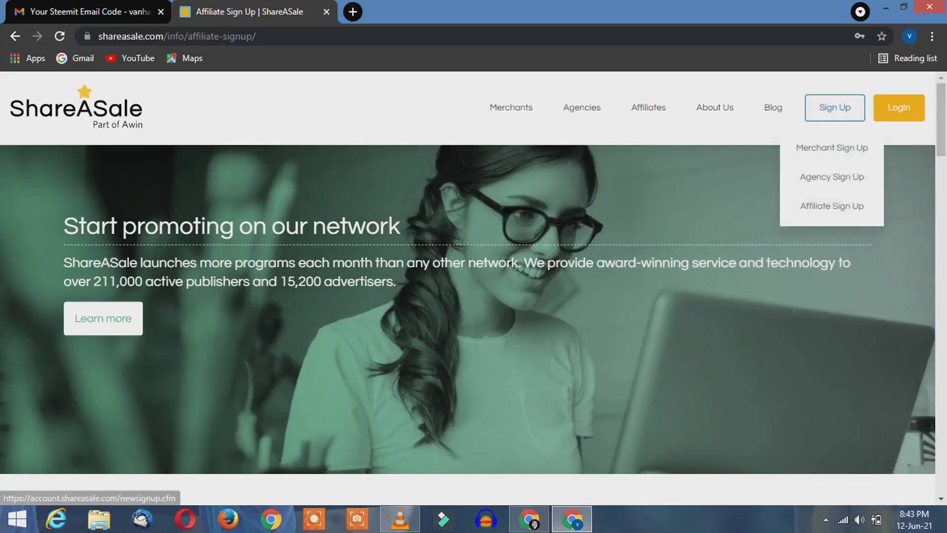
pyautogui.click(832, 206)
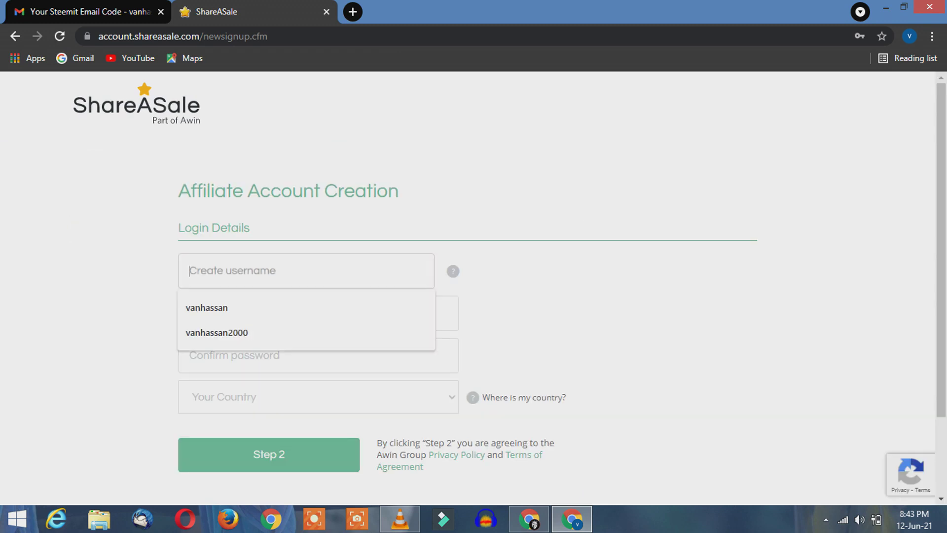
pyautogui.press('Down')
pyautogui.press('Return')
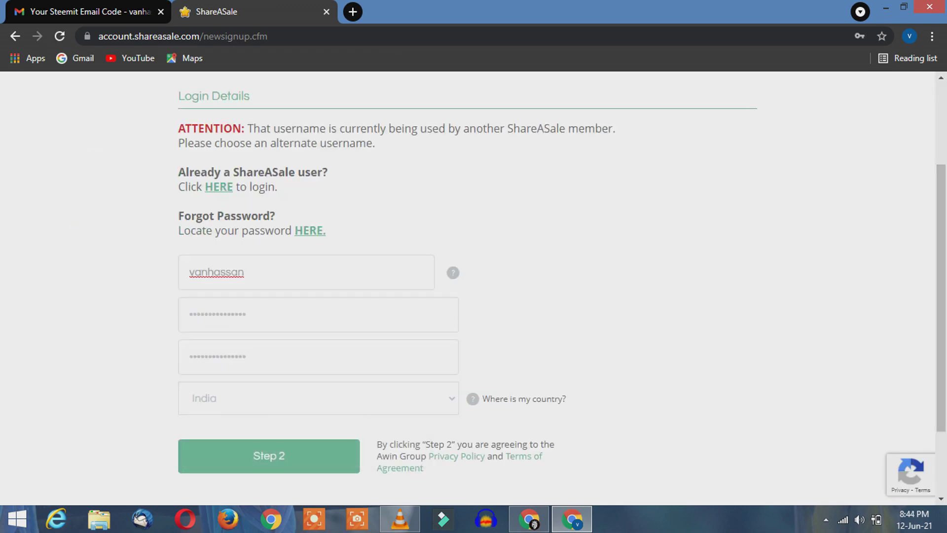
pyautogui.write('20')
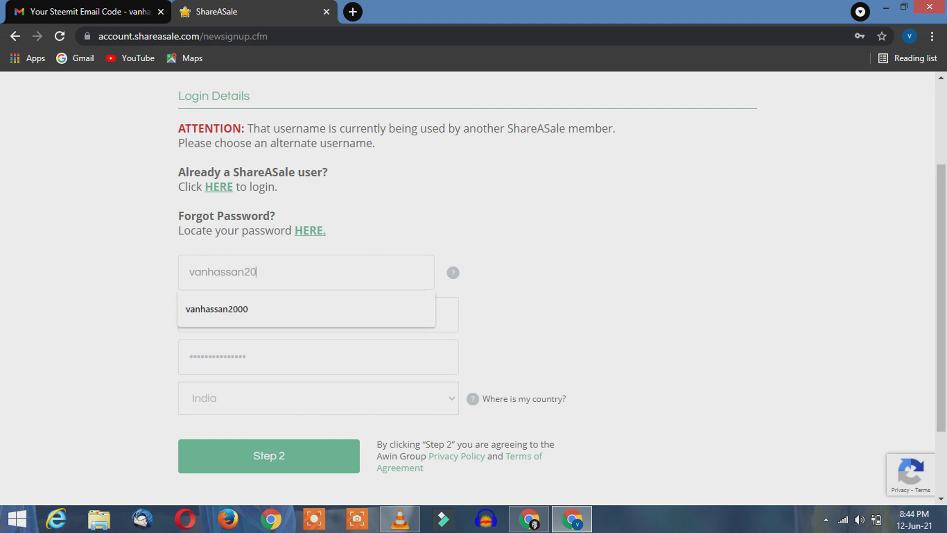
pyautogui.write('50')
pyautogui.press('Return')
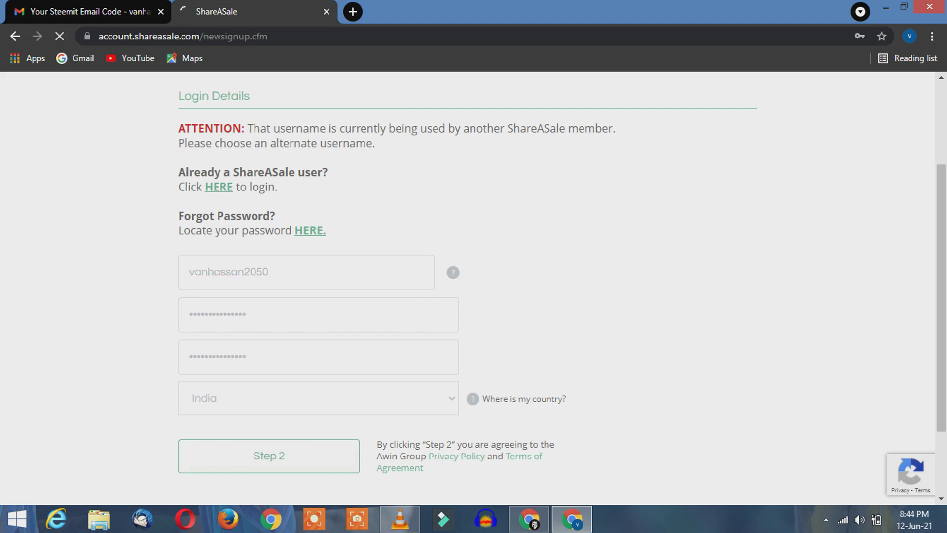
# Step: Paste the Quora profile URL into the website address field
pyautogui.scroll(-2, 510, 289)
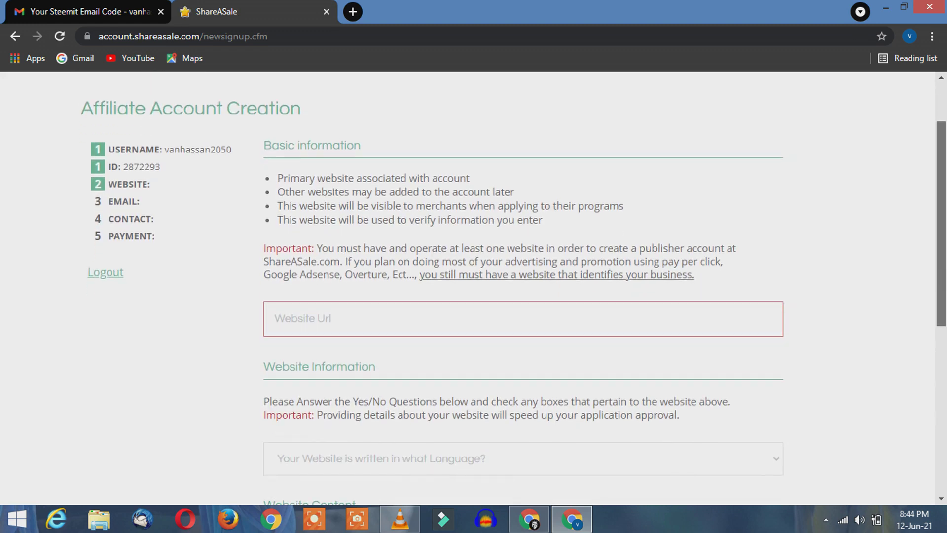
pyautogui.scroll(-1, 510, 289)
pyautogui.scroll(-1, 509, 289)
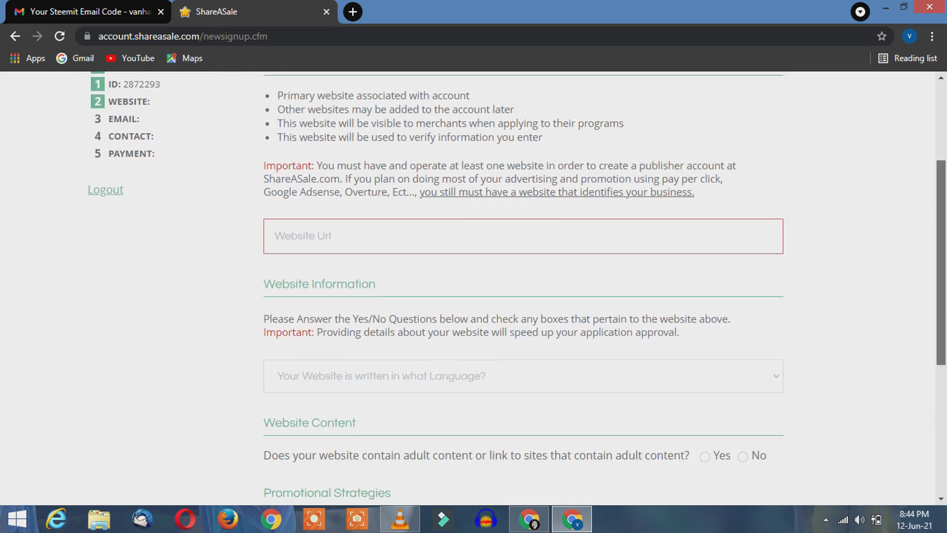
pyautogui.scroll(1, 509, 289)
pyautogui.click(275, 269)
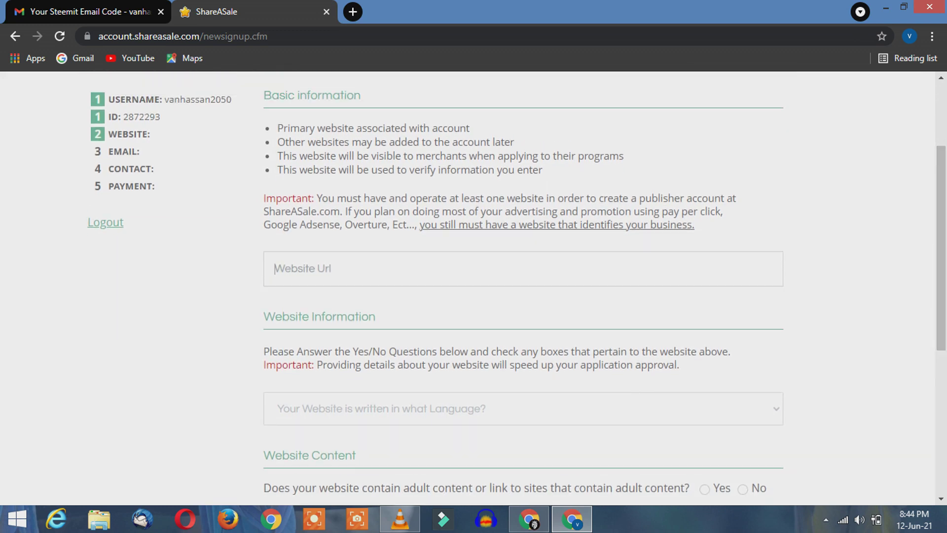
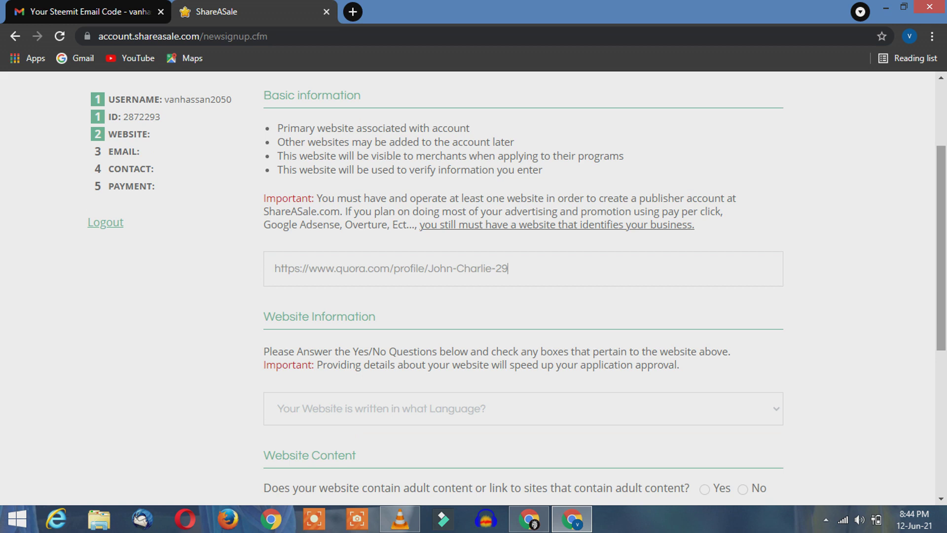
# Step: Choose English as the website language, answer No to adult content, and submit the website step
pyautogui.scroll(-2, 517, 288)
pyautogui.scroll(-1, 516, 288)
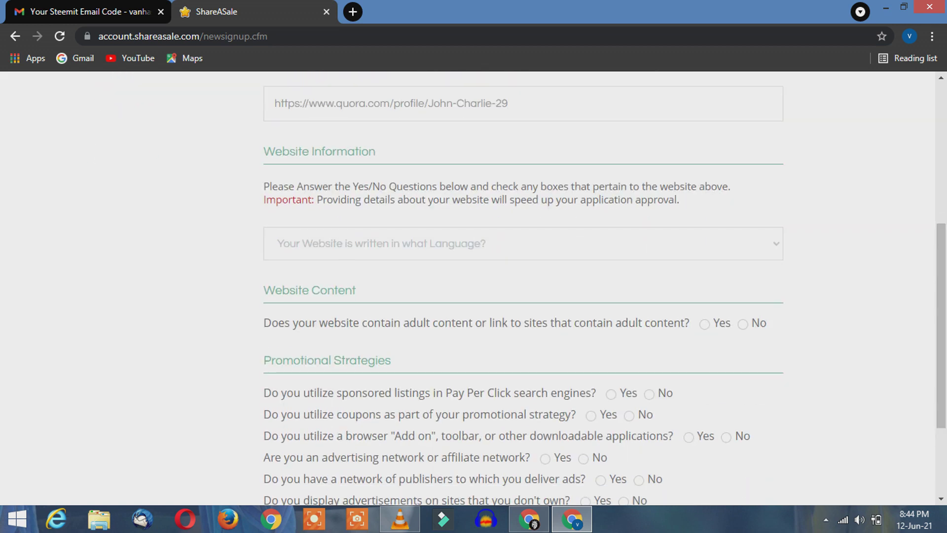
pyautogui.click(523, 243)
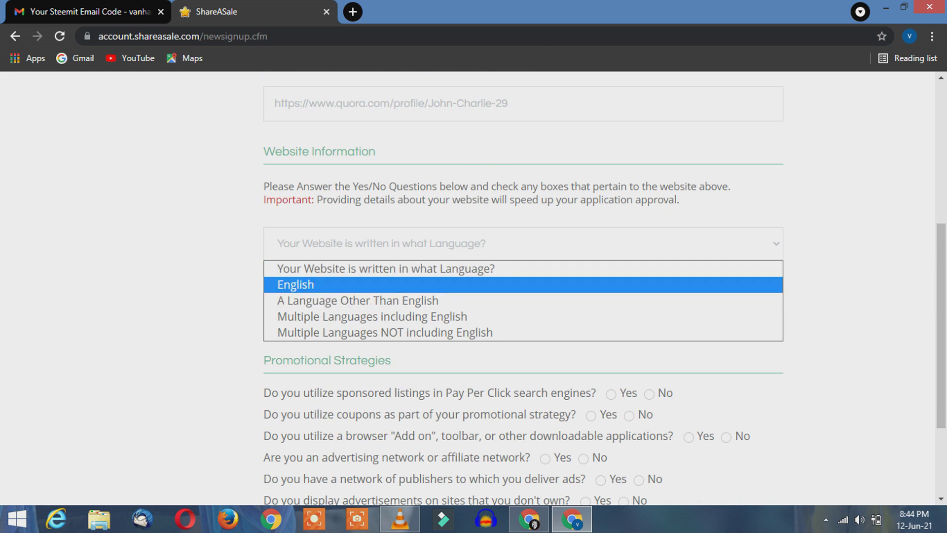
pyautogui.press('Return')
pyautogui.scroll(-2, 516, 288)
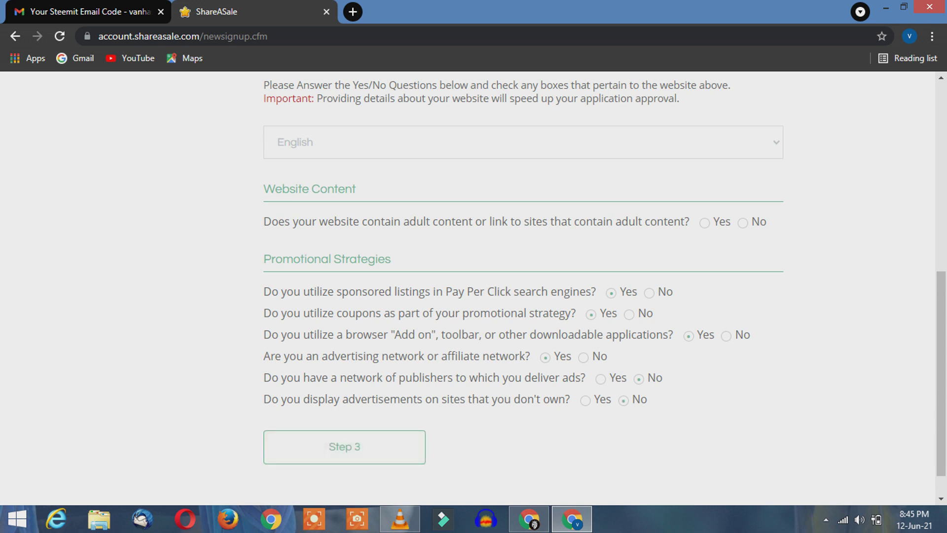
pyautogui.press('Return')
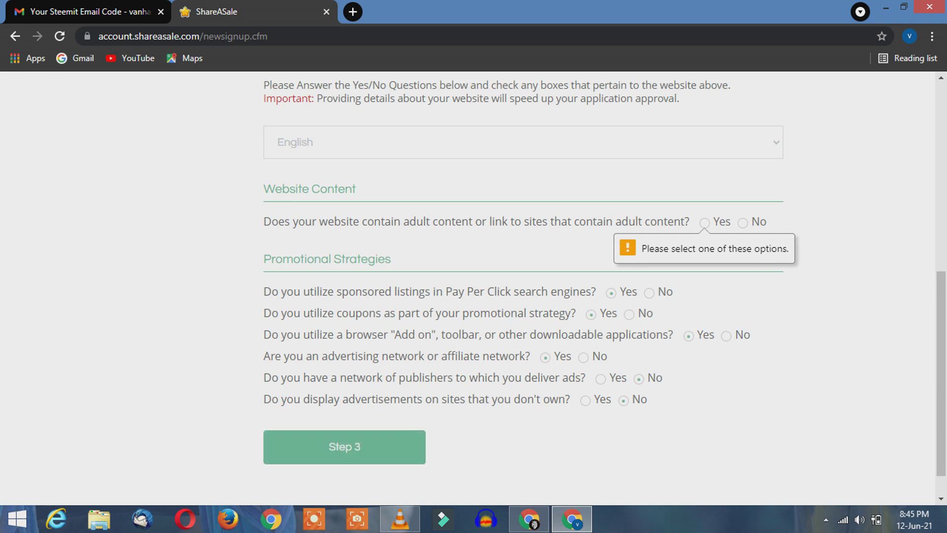
pyautogui.press('Right')
pyautogui.press('Return')
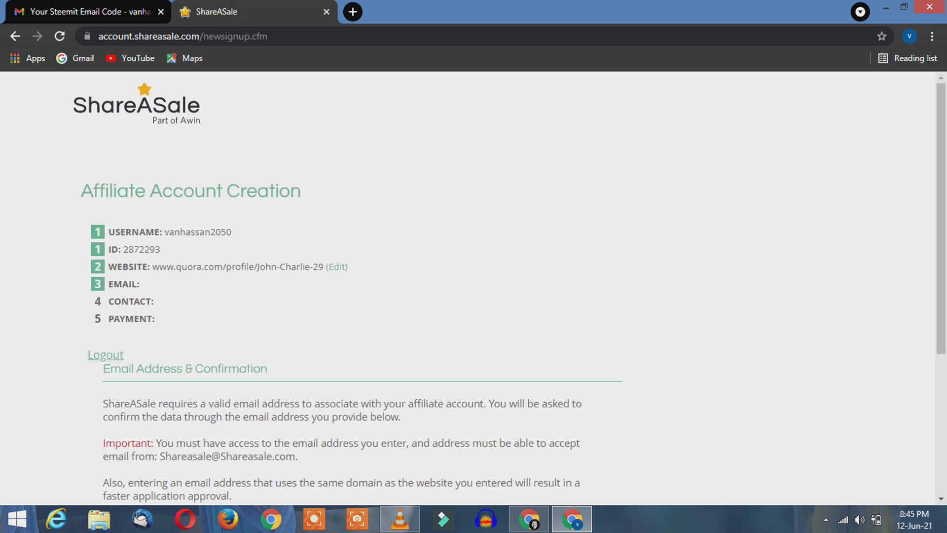
# Step: Enter the account's e-mail address in the Standard Application field and submit it
pyautogui.scroll(-3, 509, 289)
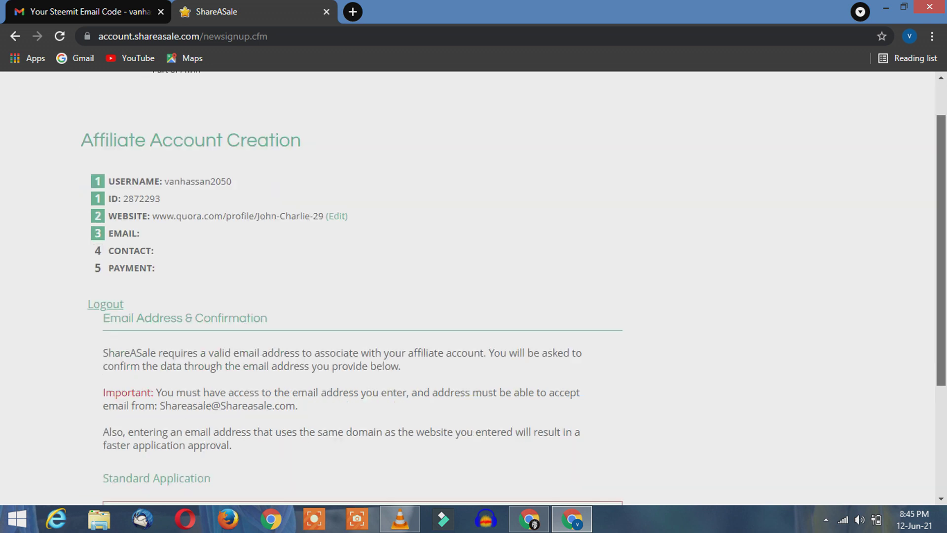
pyautogui.scroll(-1, 509, 289)
pyautogui.click(114, 381)
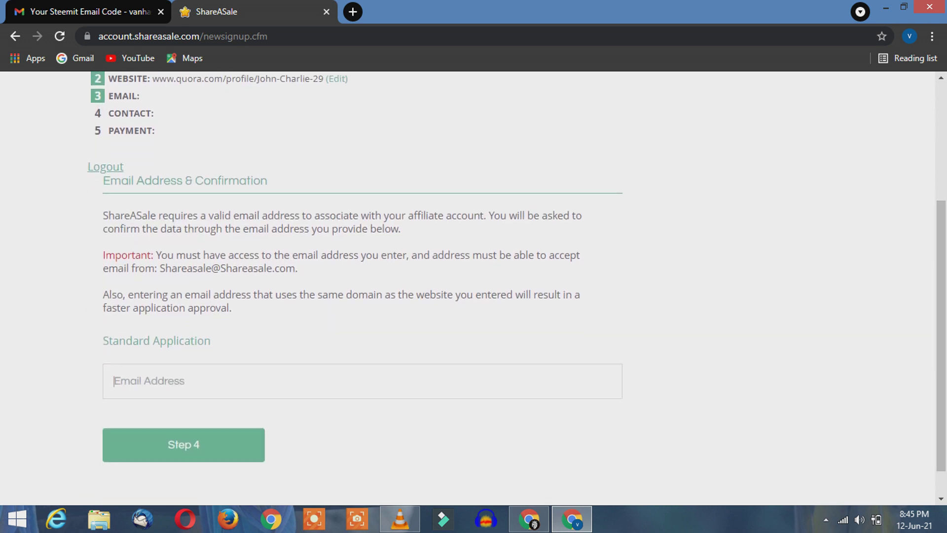
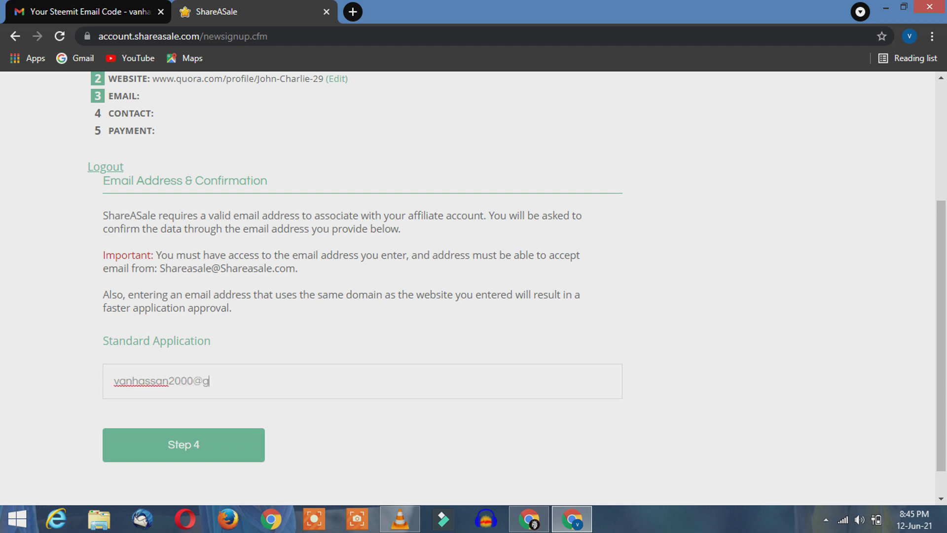
pyautogui.press('Return')
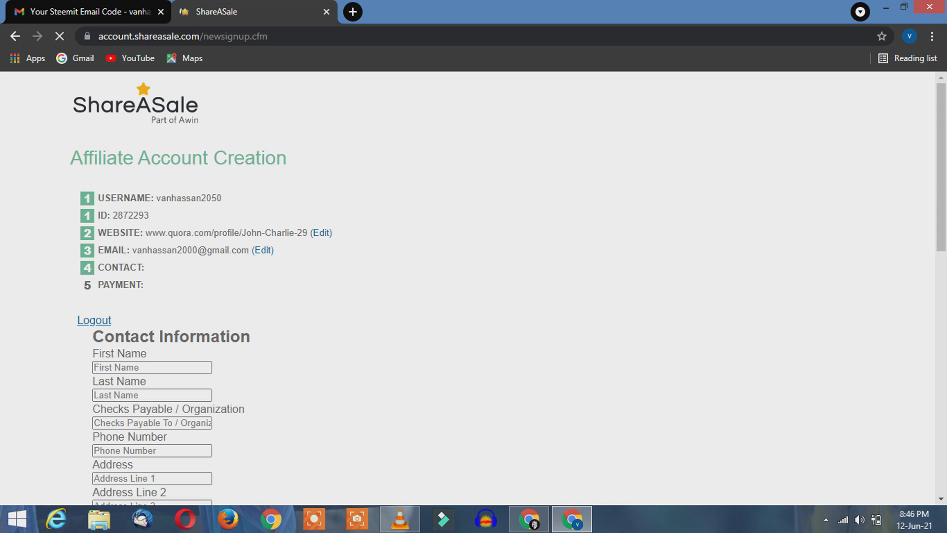
# Step: Enter the contact's first name, last name and phone number
pyautogui.scroll(-3, 513, 287)
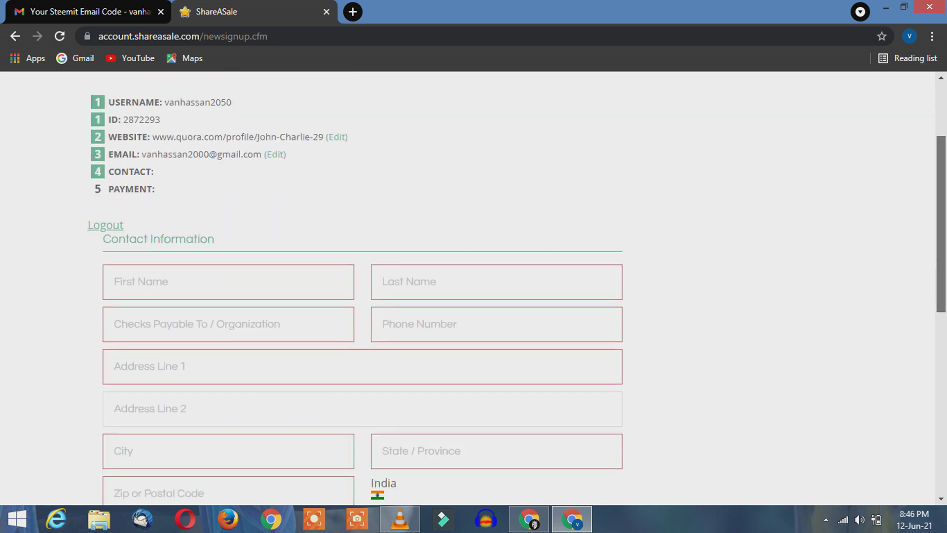
pyautogui.scroll(-2, 362, 288)
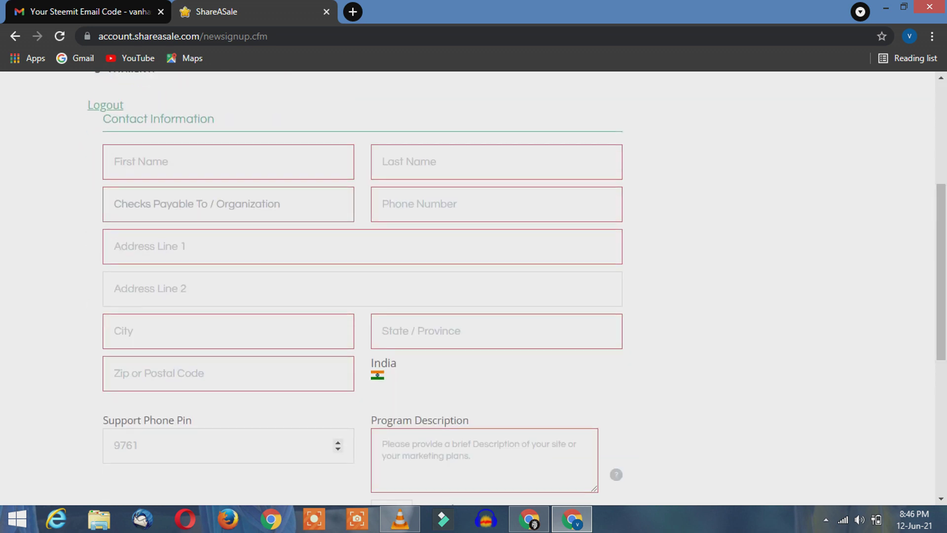
pyautogui.click(114, 161)
pyautogui.click(444, 162)
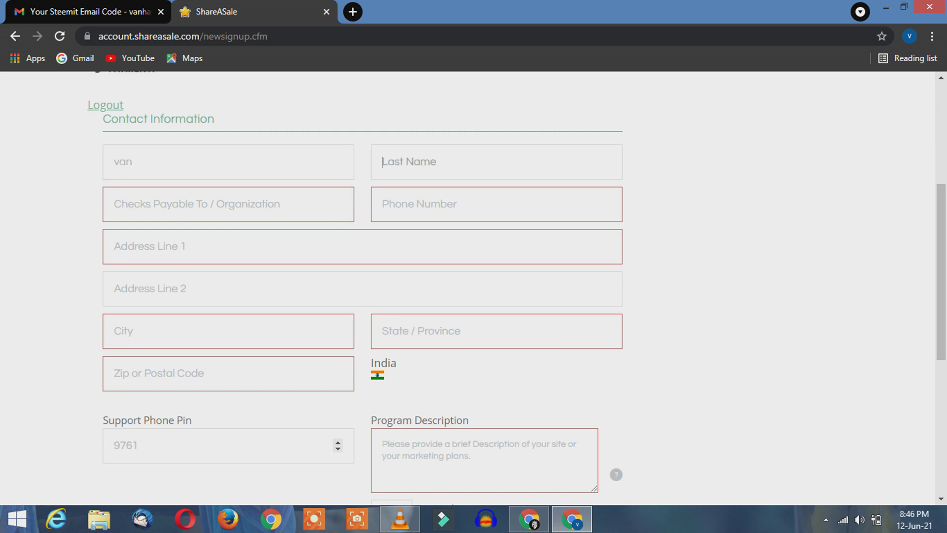
pyautogui.click(148, 247)
pyautogui.click(227, 204)
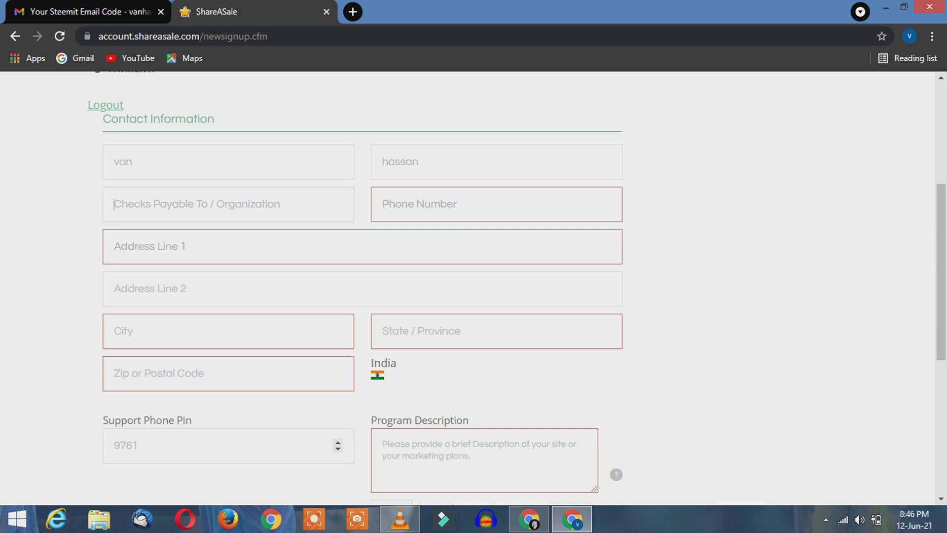
pyautogui.hotkey('shift', 'Tab')
pyautogui.click(419, 204)
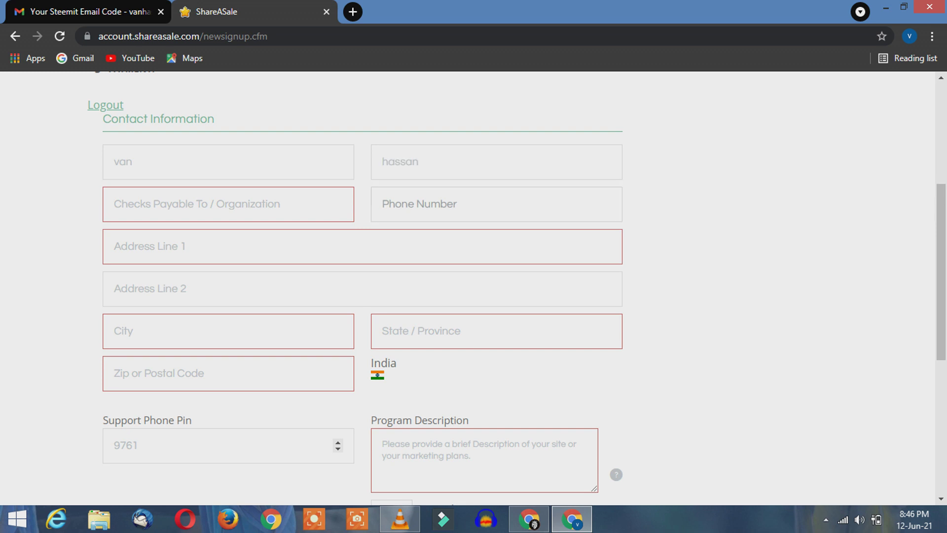
# Step: Fill in the contact's street address, city, state and postal code
pyautogui.click(114, 247)
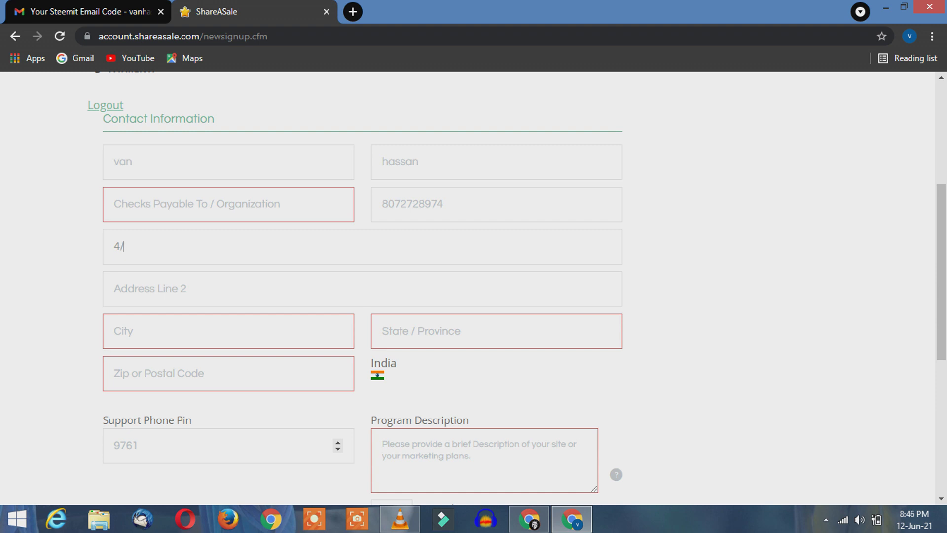
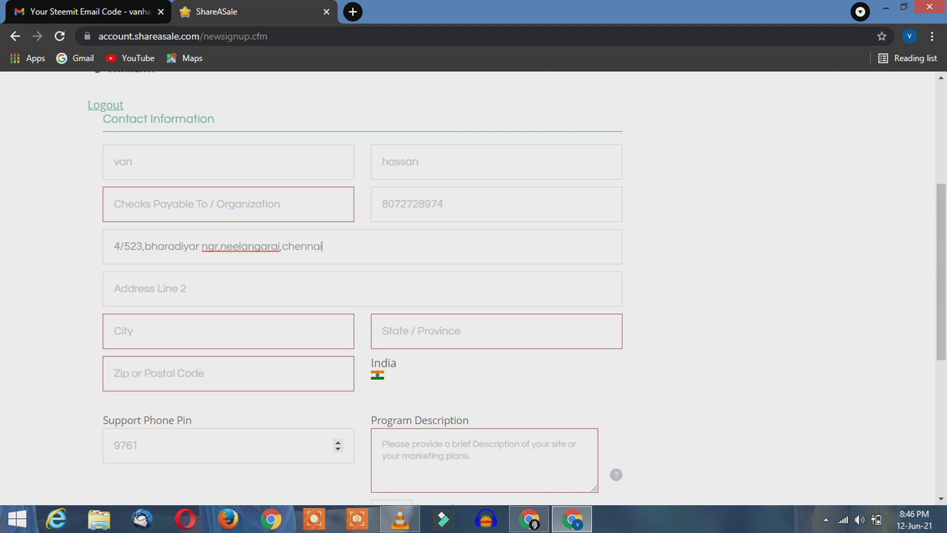
pyautogui.click(197, 331)
pyautogui.write('c')
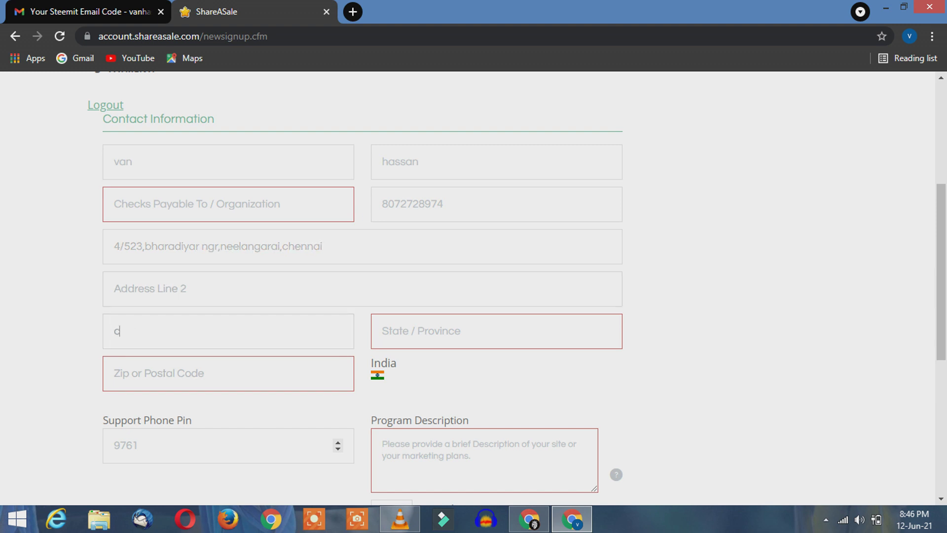
pyautogui.write('hennai')
pyautogui.press('Tab')
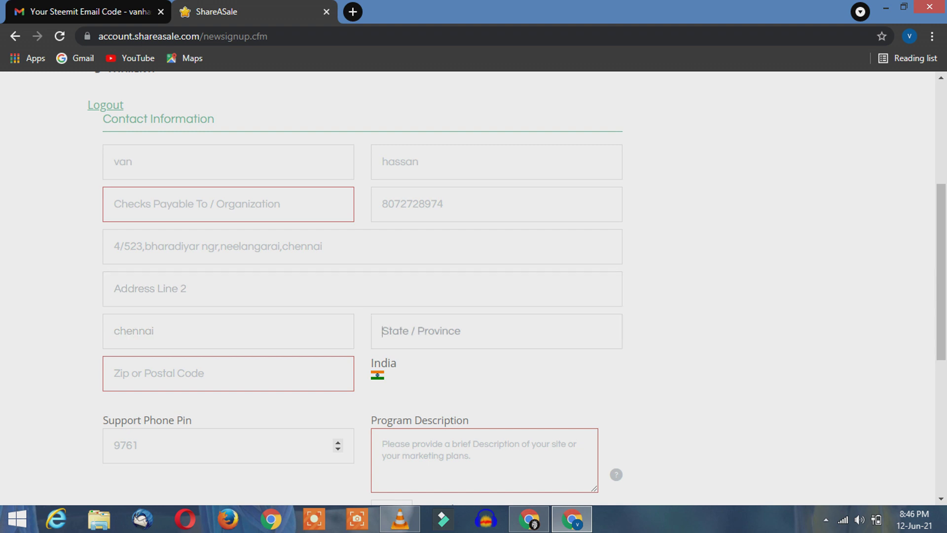
pyautogui.write('tamilnadu')
pyautogui.click(405, 331)
pyautogui.click(114, 374)
pyautogui.write('6000')
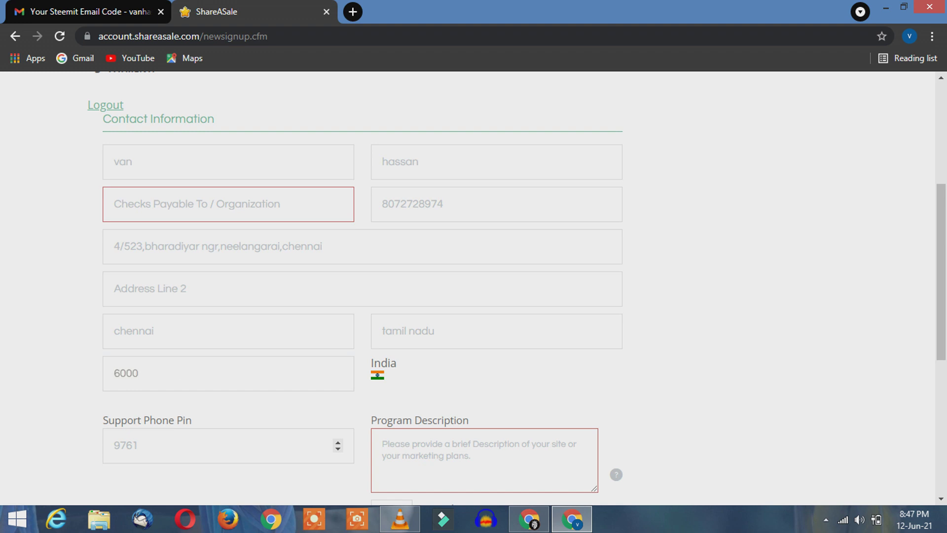
pyautogui.write('41')
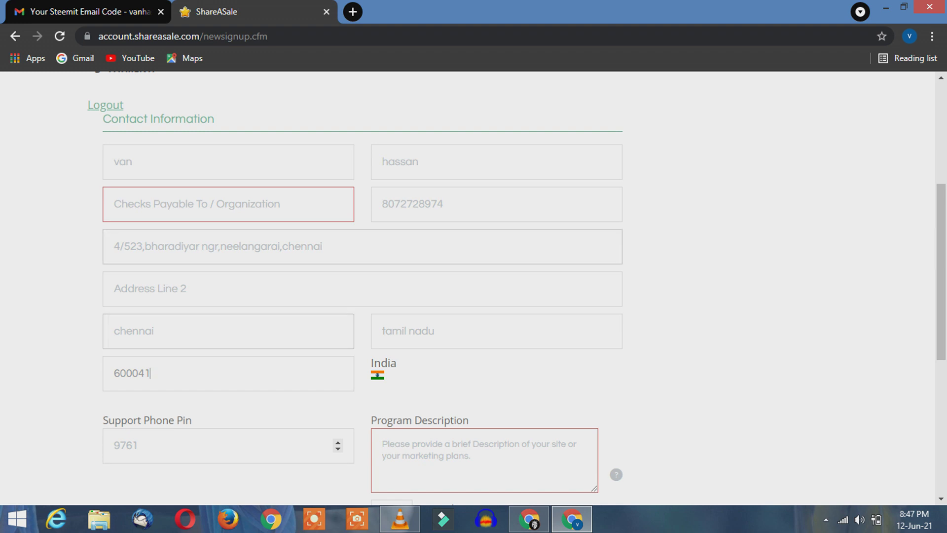
# Step: Write a program description about promoting the affiliate link via paid promotion, Quora, LinkedIn and YouTube
pyautogui.scroll(-4, 363, 286)
pyautogui.click(485, 266)
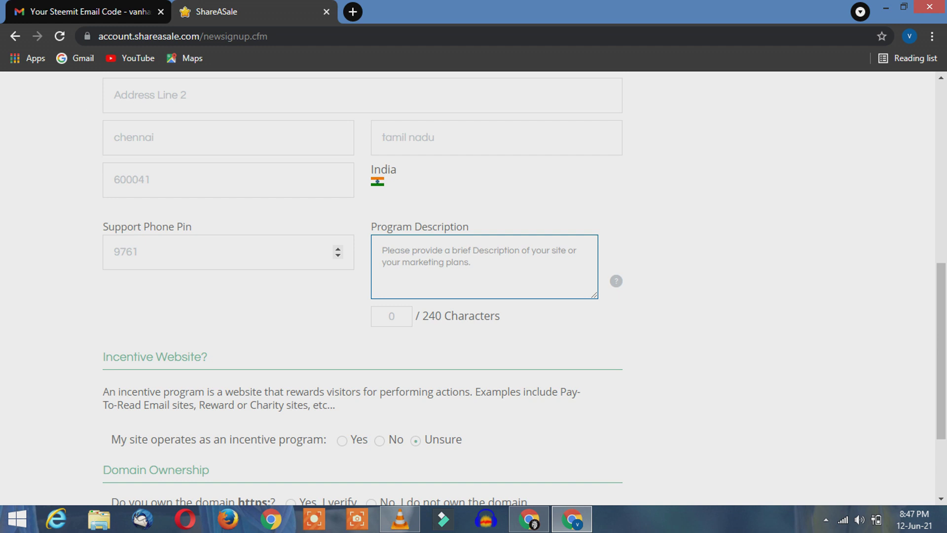
pyautogui.write('yes i will')
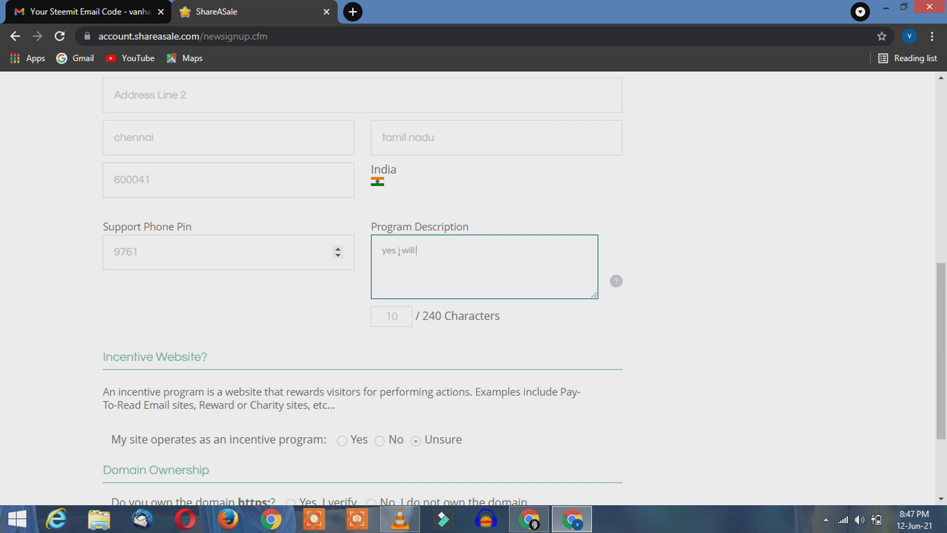
pyautogui.write('promote your affiliate link by paid promotion and by quara and linkden and youtube and othr')
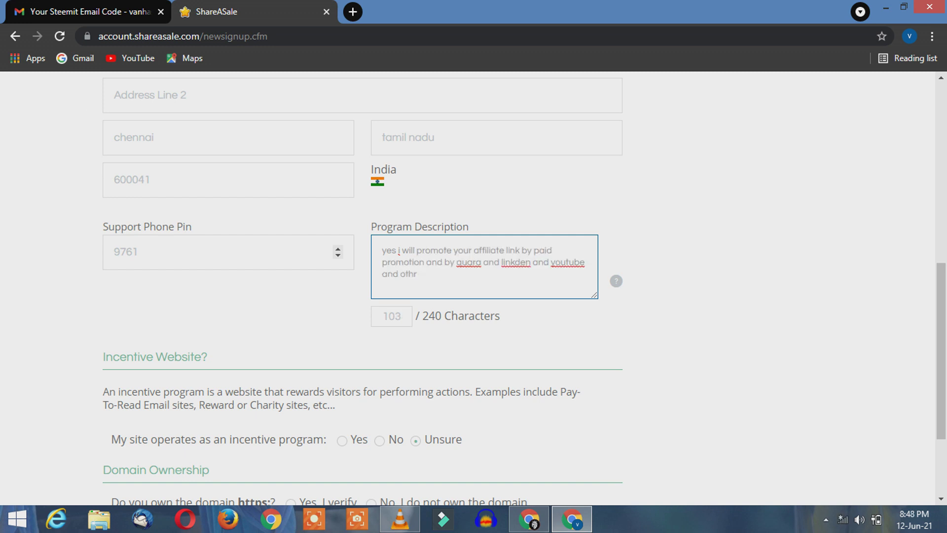